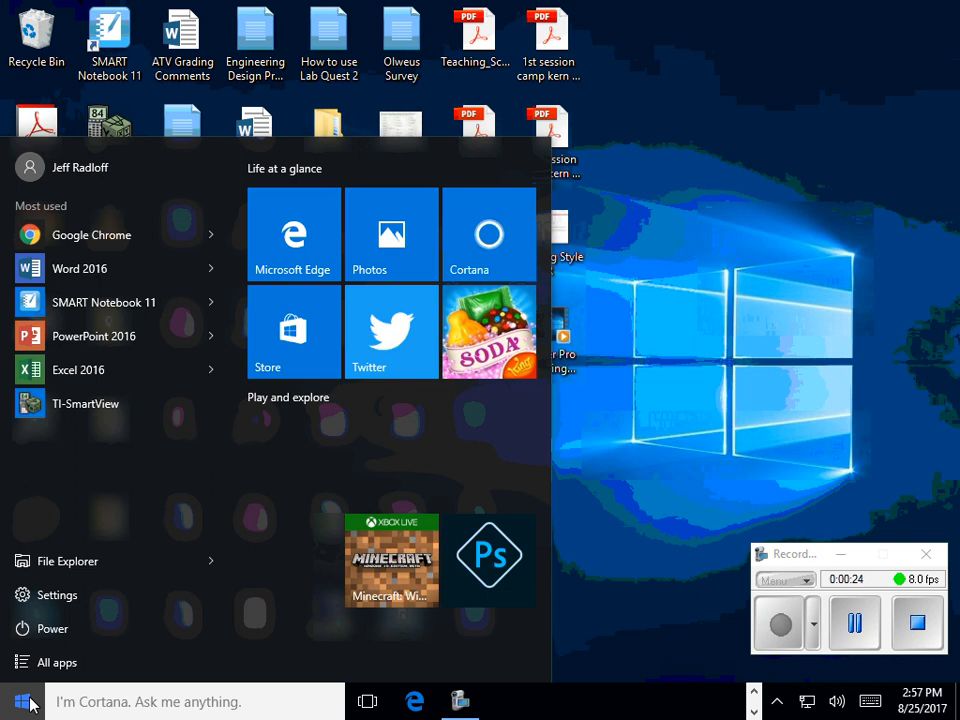
- Launch Logger Pro from the Vernier Software group in the list of all installed apps
left_click(45, 663)
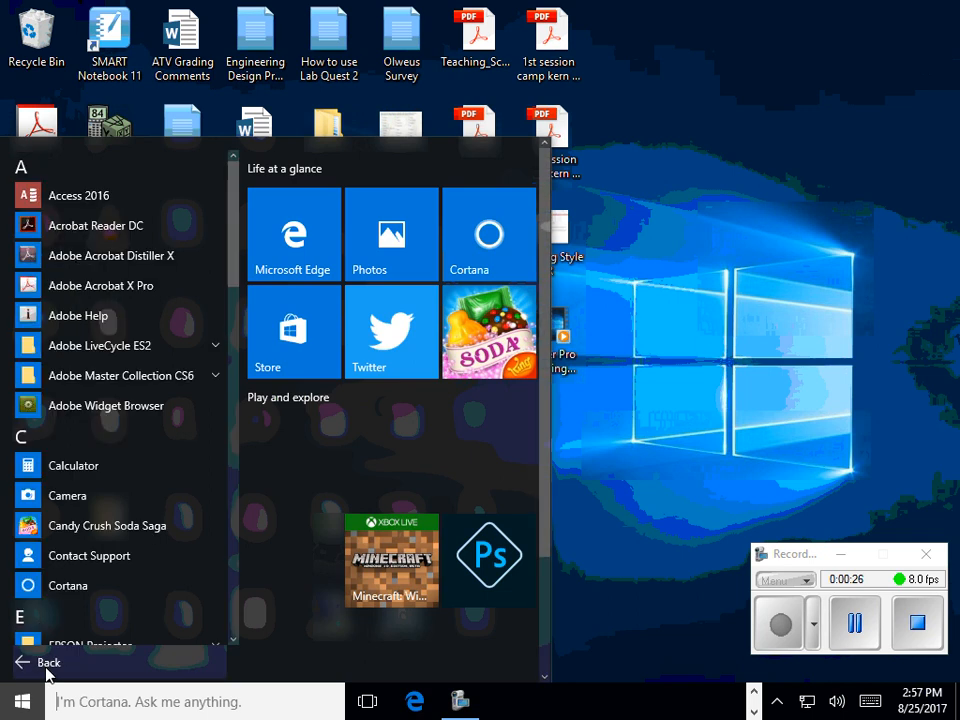
left_click_drag(240, 264, 212, 562)
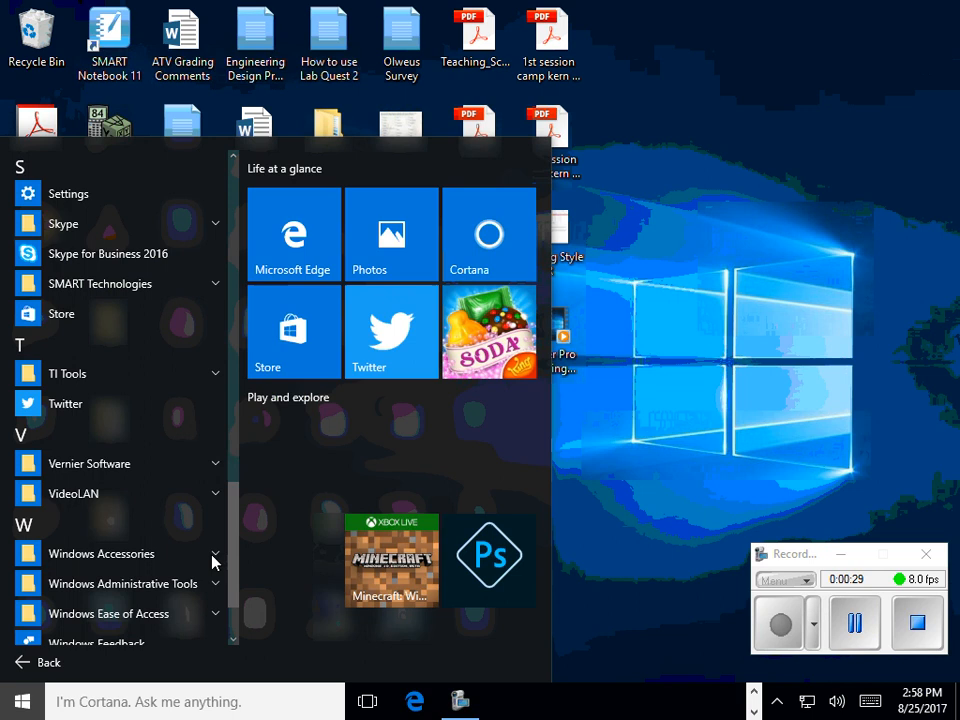
left_click(101, 463)
left_click(110, 494)
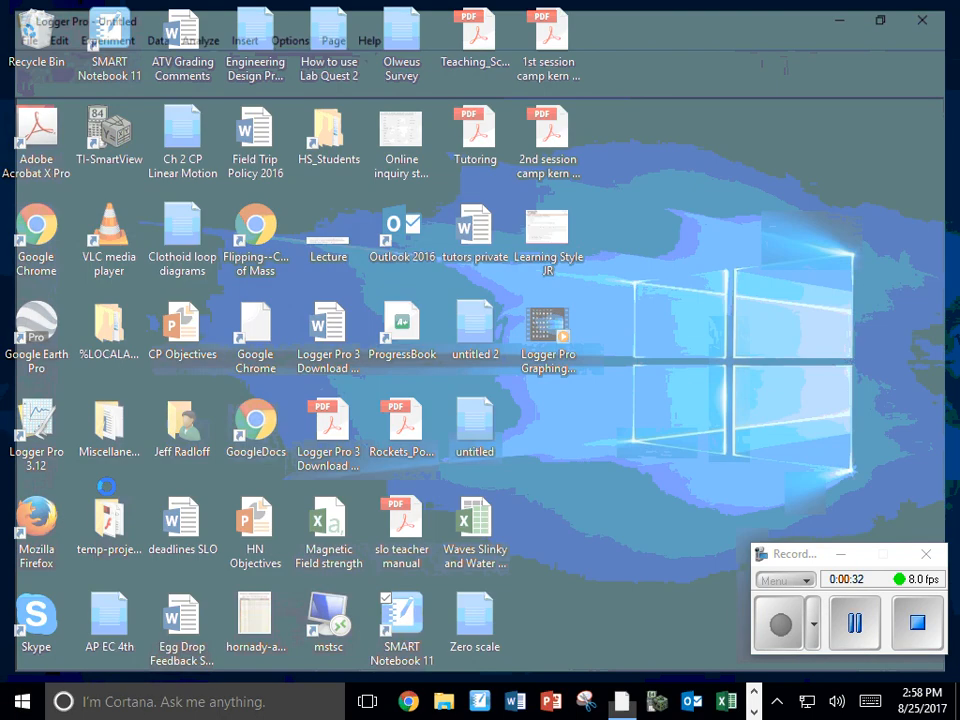
left_click(845, 560)
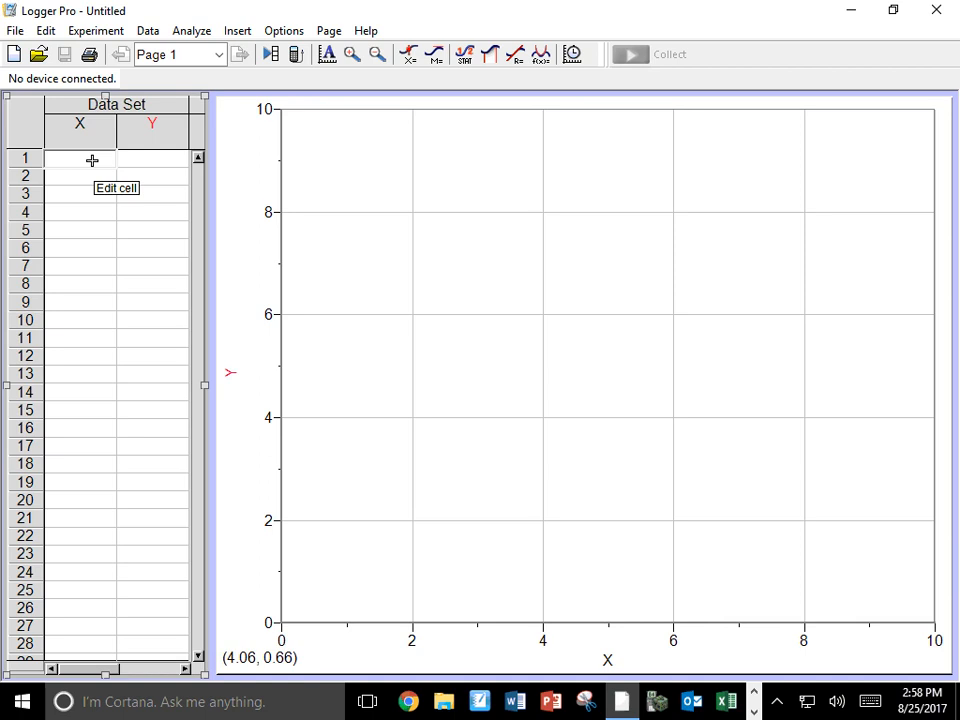
- Enter 0 for X and 0 for Y in the first row of the data set
type("0")
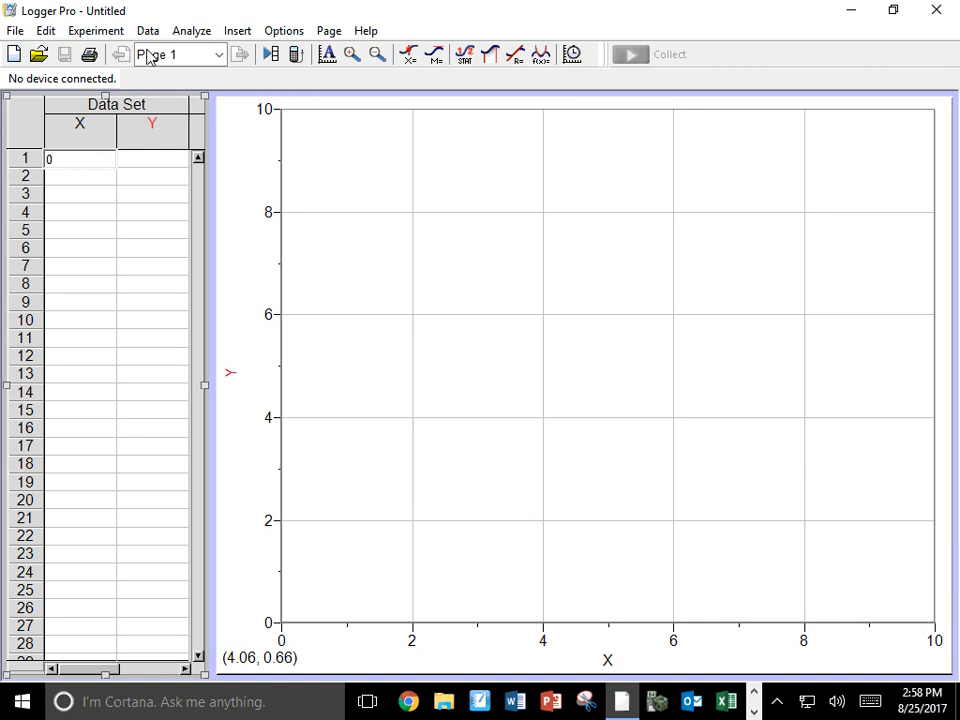
left_click(150, 158)
type("0")
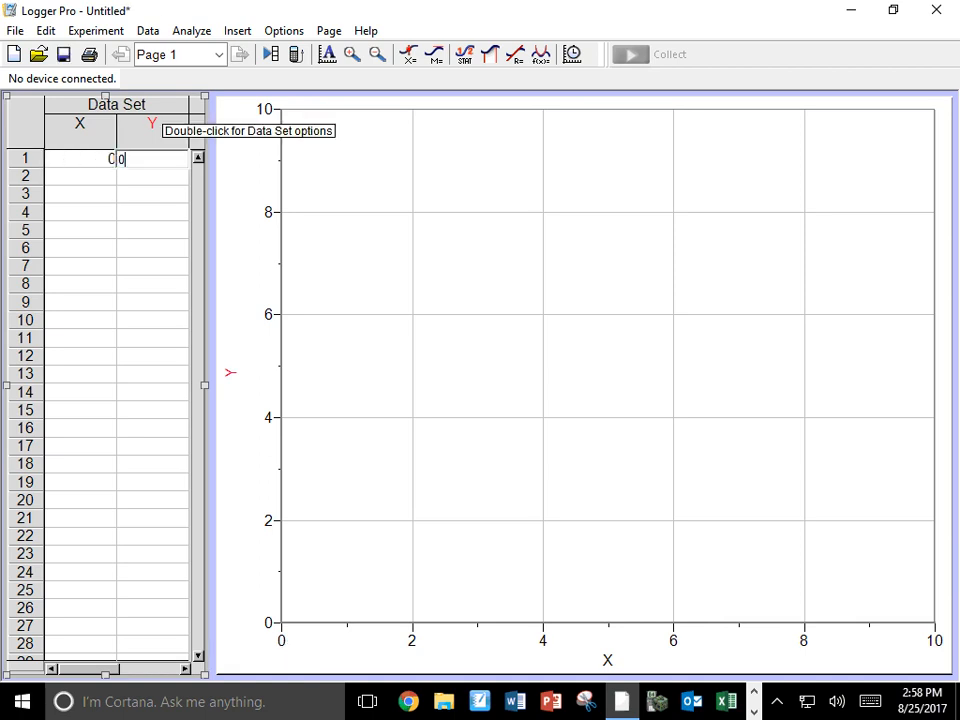
left_click(754, 712)
left_click(460, 701)
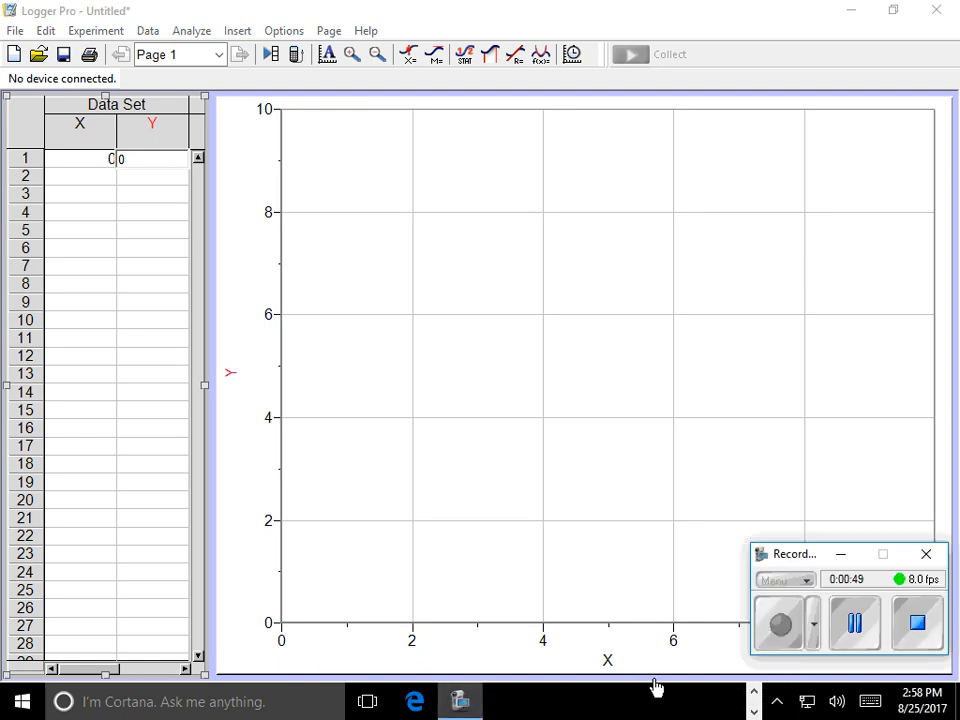
left_click(857, 636)
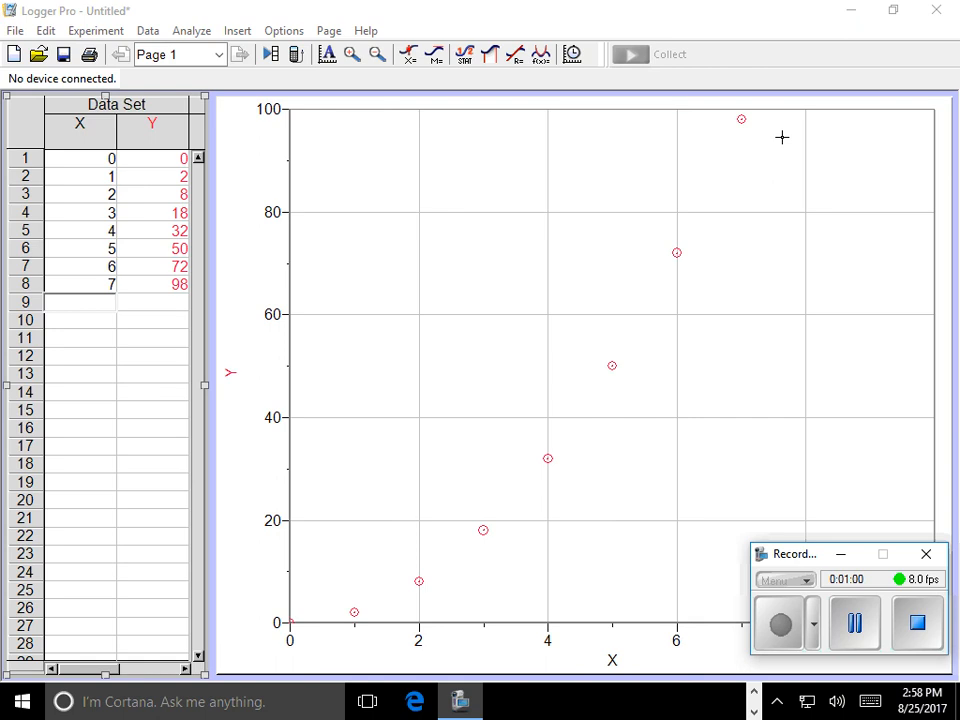
- Give the graph the title "Position vs. time" in its graph options
left_click(766, 188)
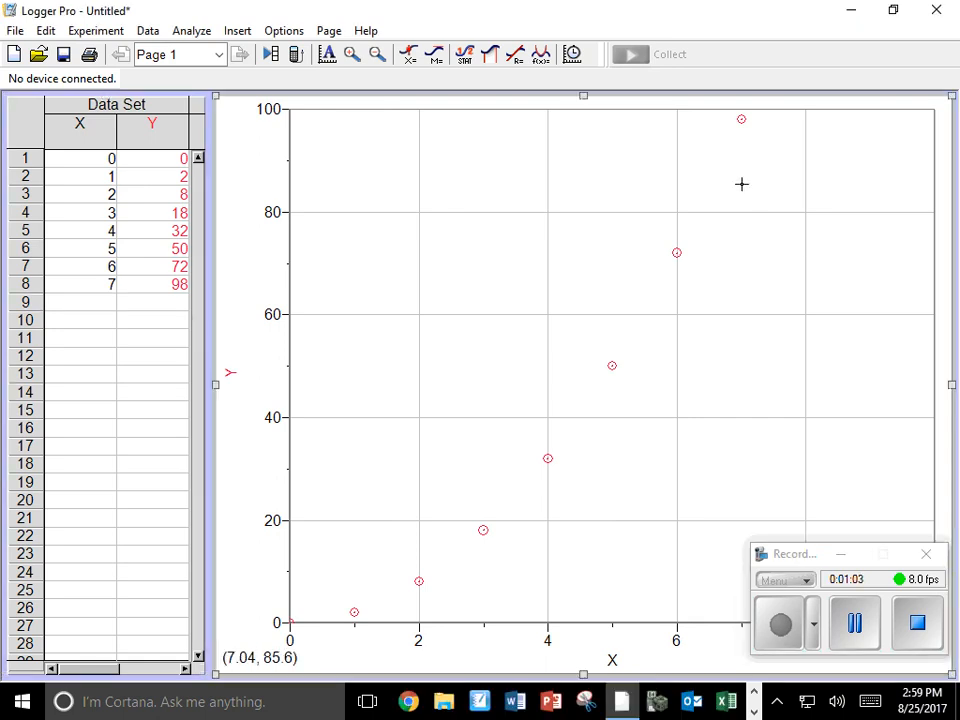
left_click(284, 31)
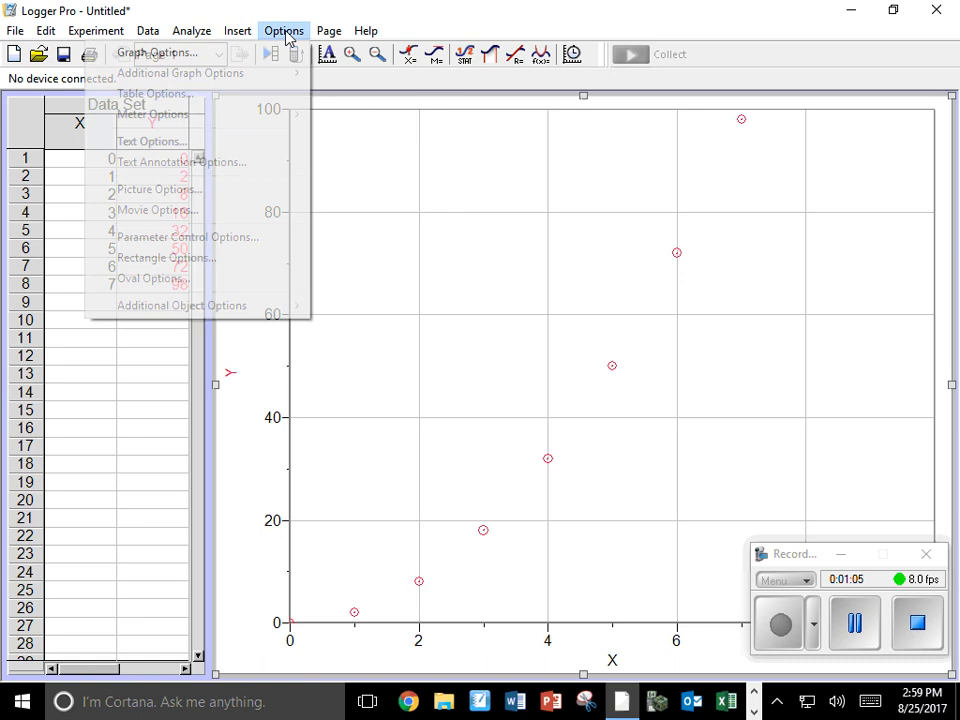
left_click(248, 56)
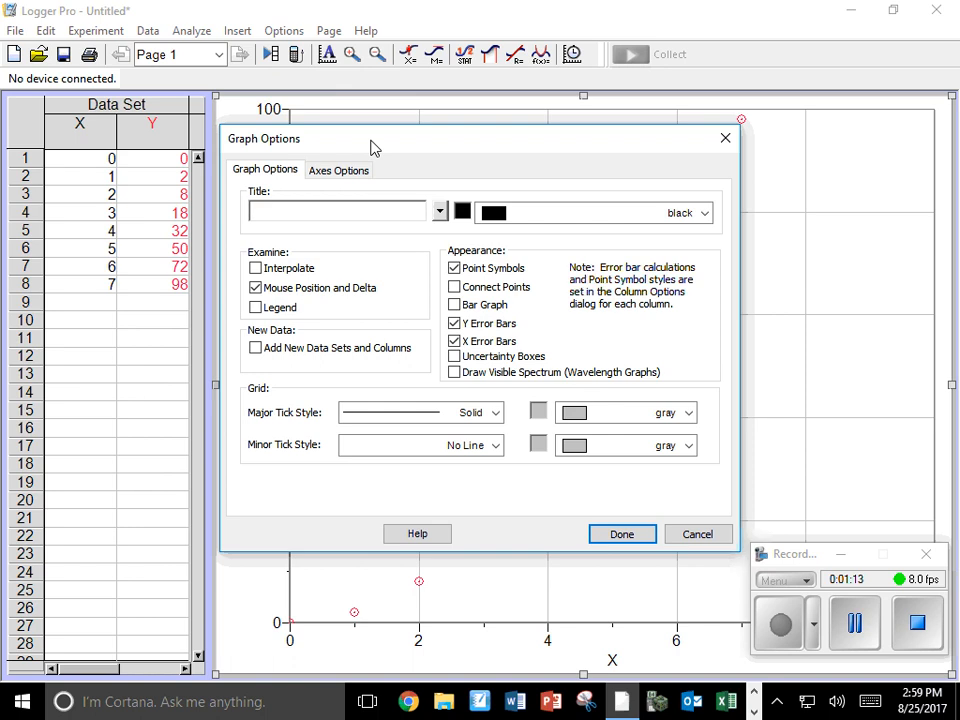
left_click(254, 210)
type("Position vs. time")
left_click(623, 543)
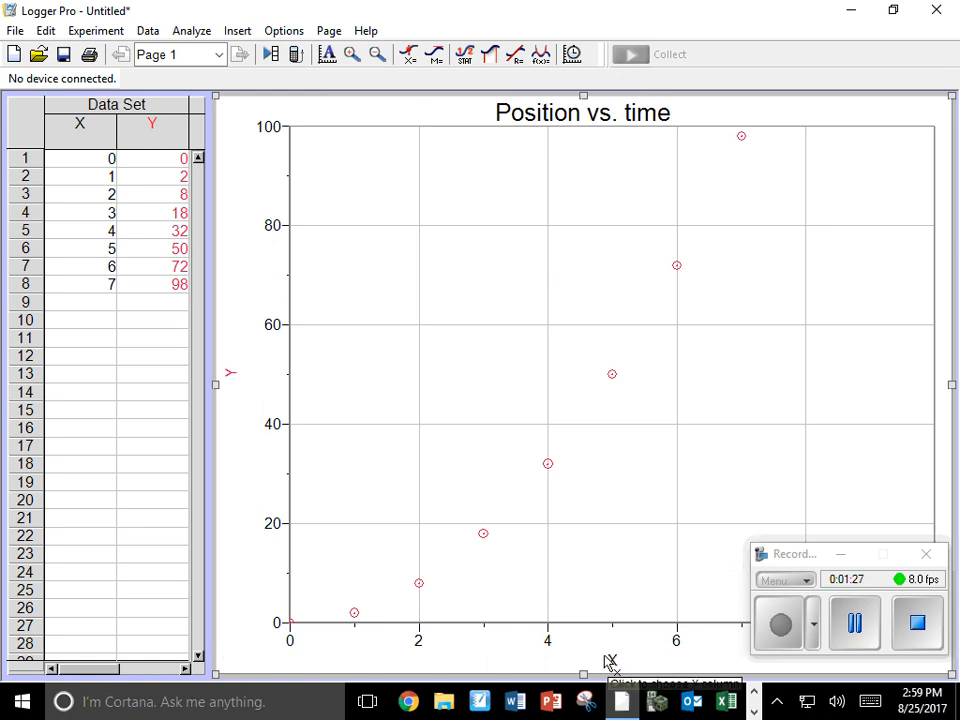
- Rename the Y column to Position, with short name X and units m
left_click(148, 31)
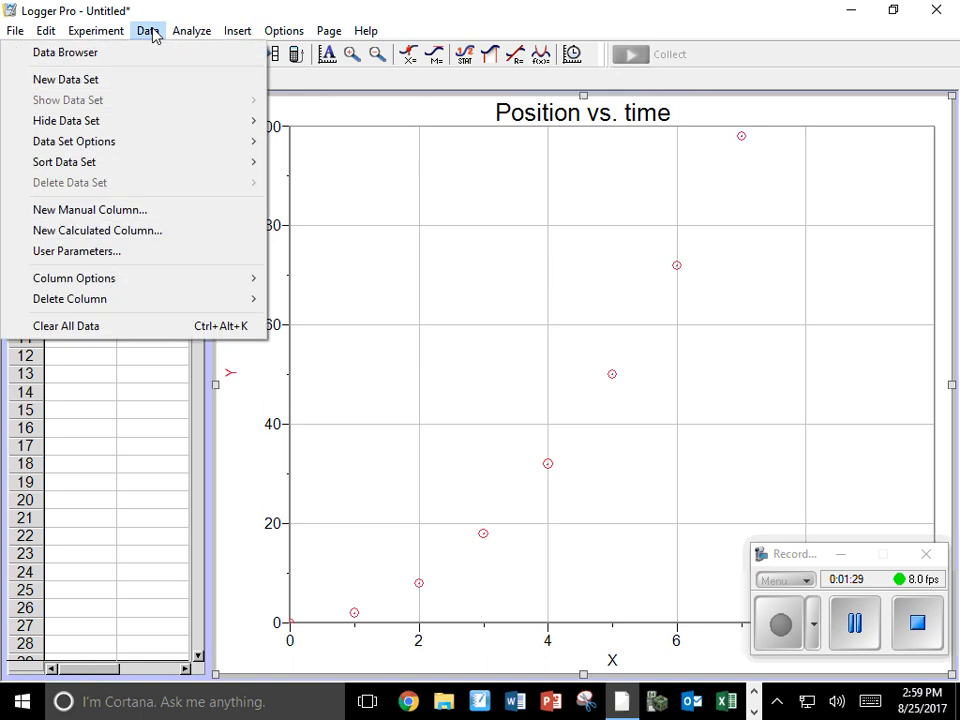
mouse_move(124, 280)
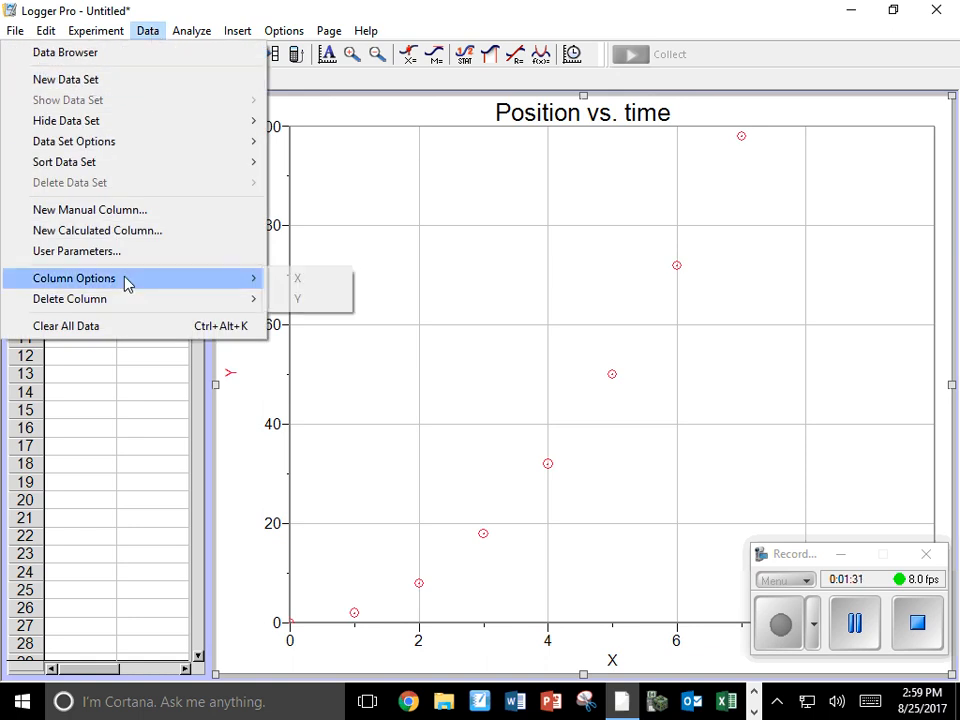
left_click(300, 302)
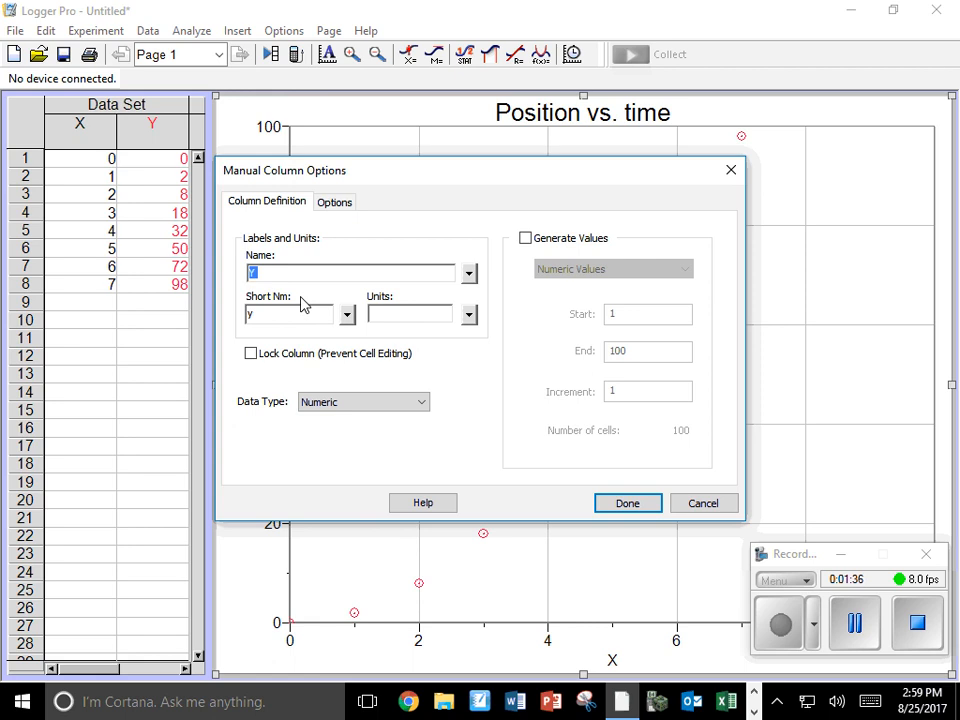
type("Position")
key("Tab")
type("X")
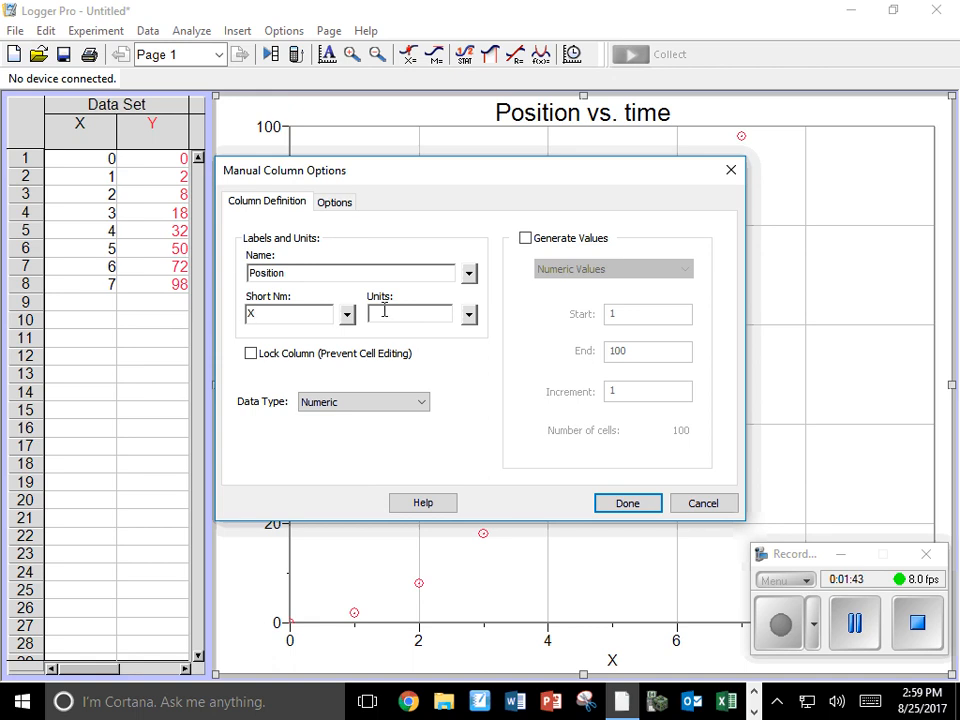
type("m")
left_click(630, 505)
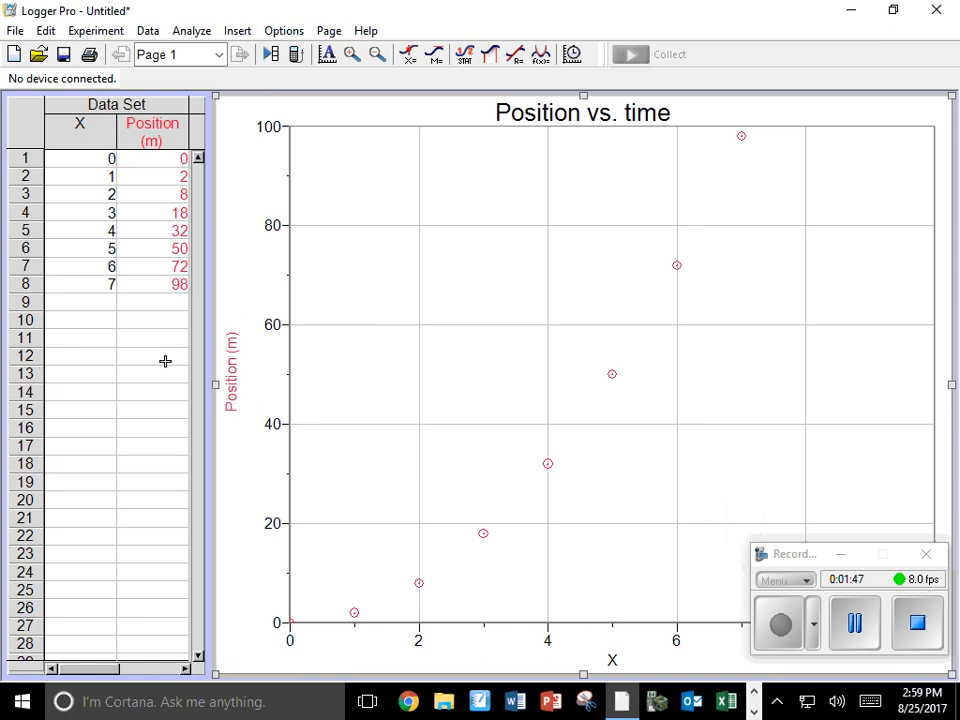
- Rename the X column to Time, with short name t and units s
left_click(147, 31)
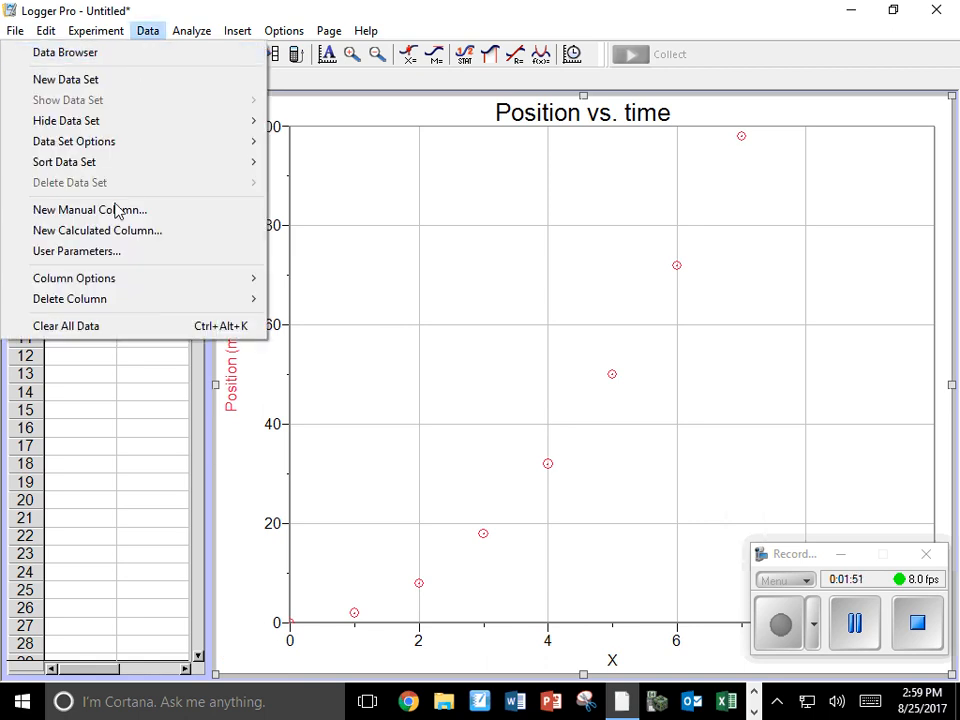
mouse_move(93, 287)
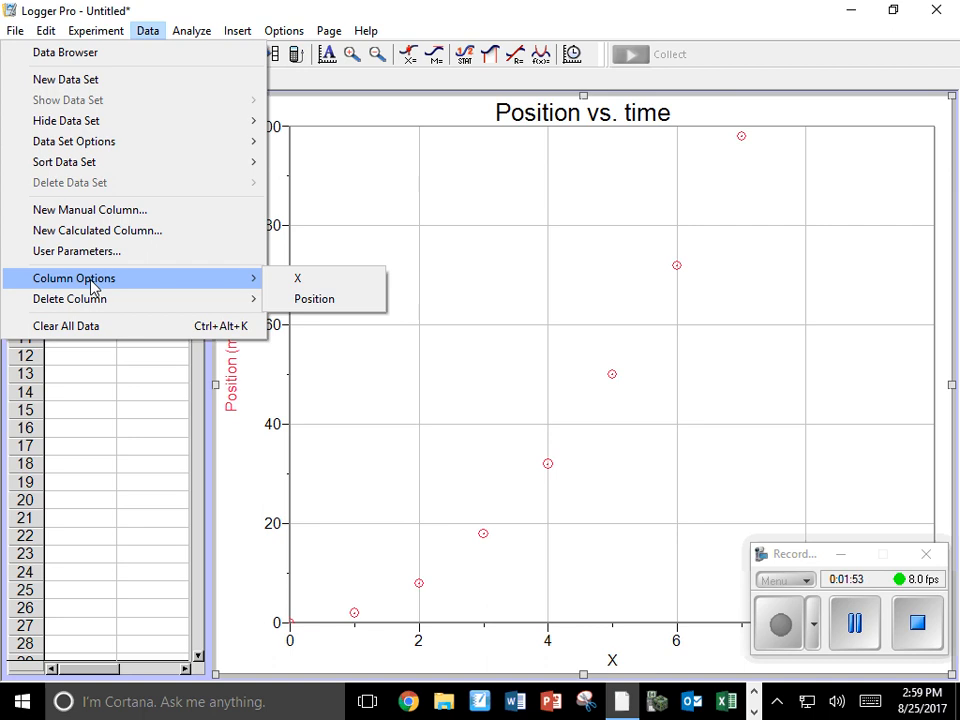
left_click(308, 283)
type("Time")
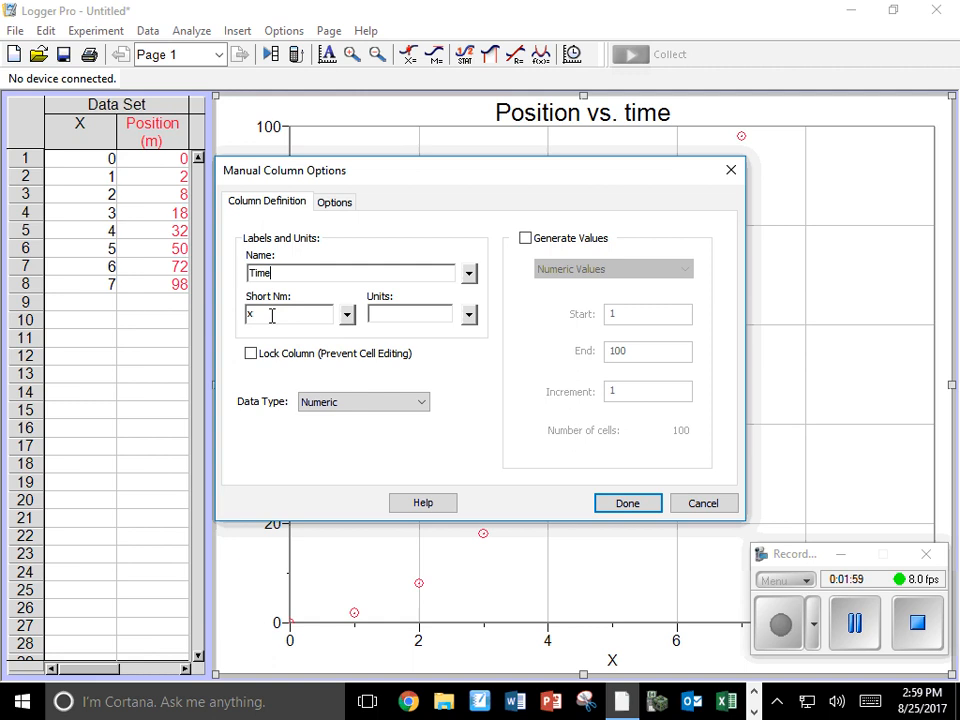
key("Tab")
type("t")
key("Tab")
type("s")
left_click(627, 503)
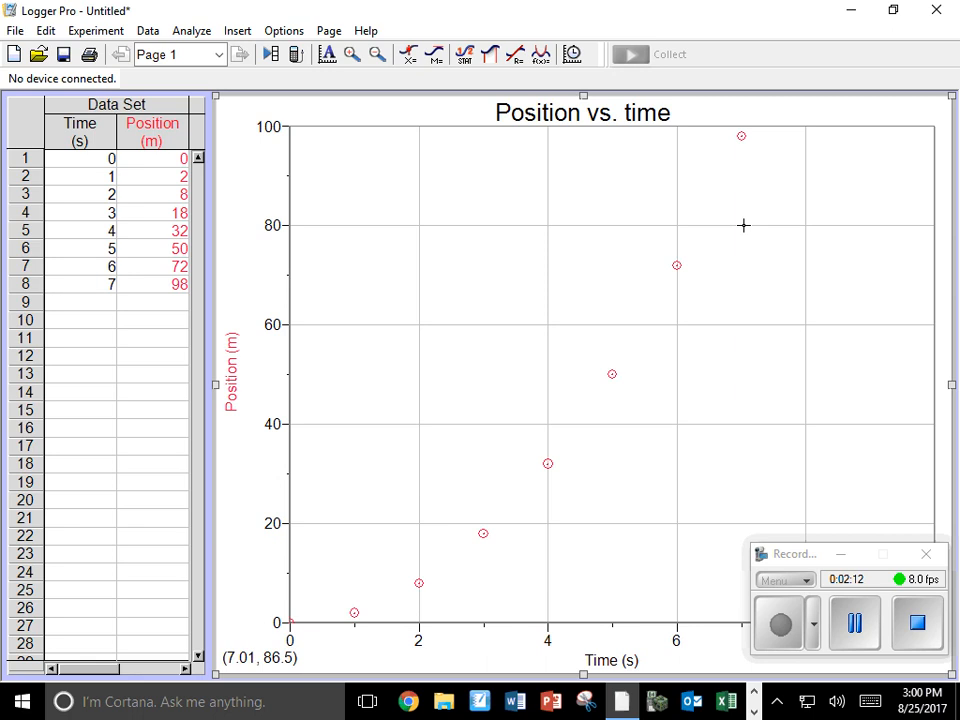
- Apply an automatic Power curve fit (A*t^B) to the position data and move its results box into the empty area right of the curve
left_click(548, 62)
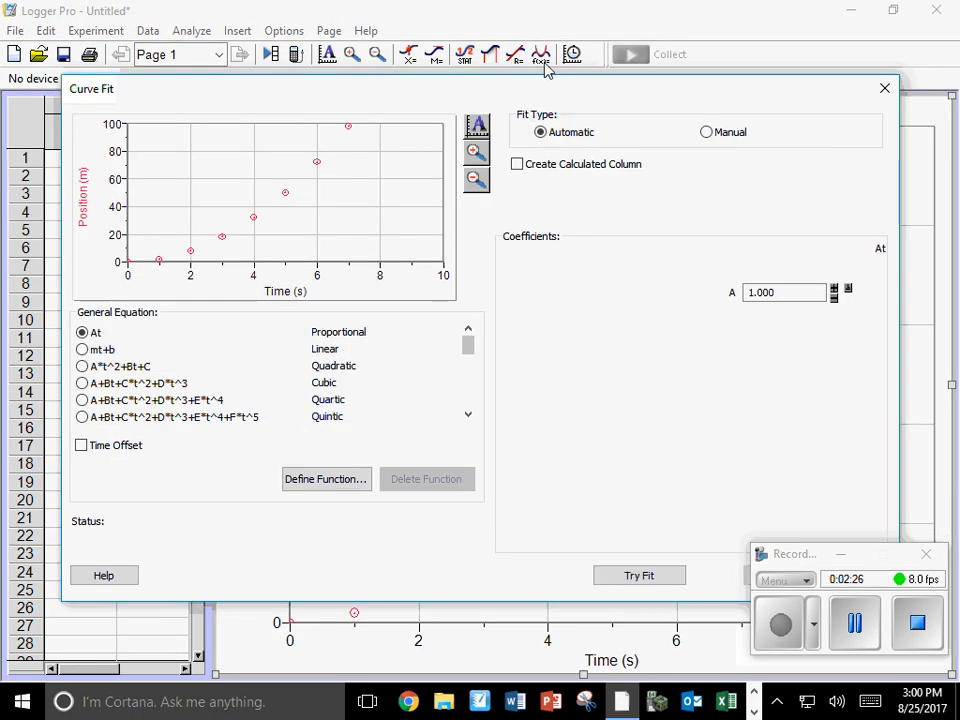
left_click(467, 414)
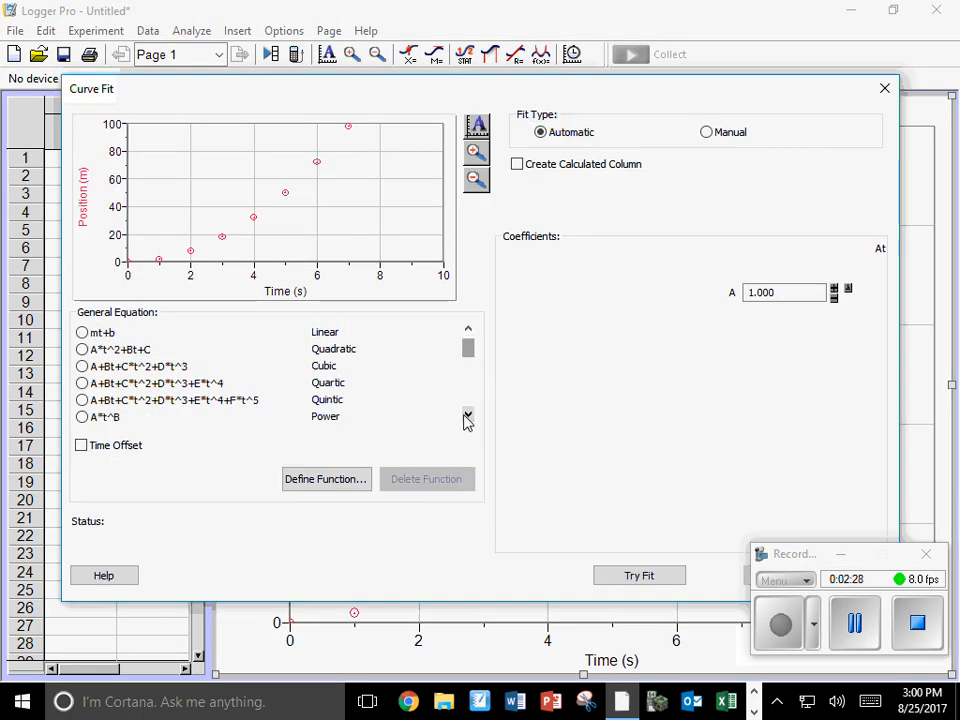
left_click(82, 418)
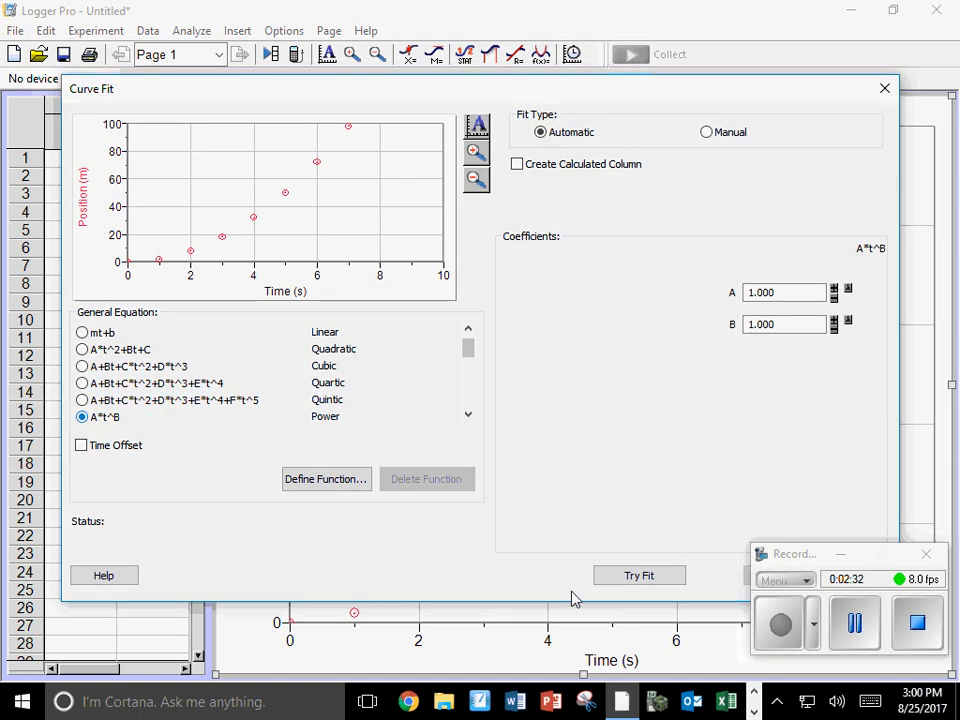
left_click(641, 578)
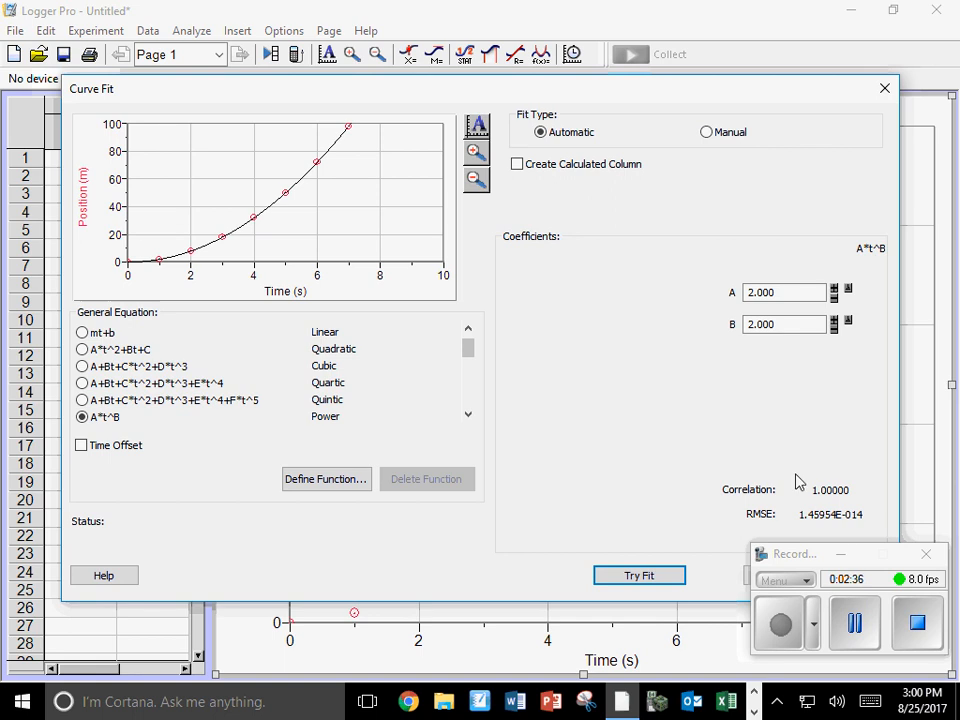
left_click_drag(789, 558, 789, 608)
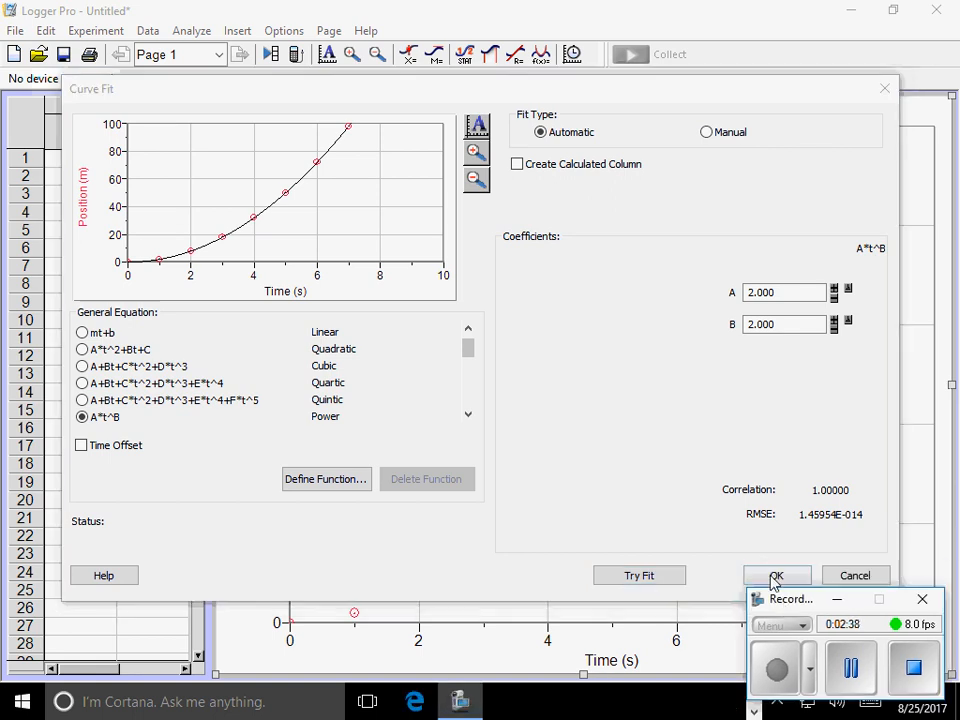
left_click(784, 578)
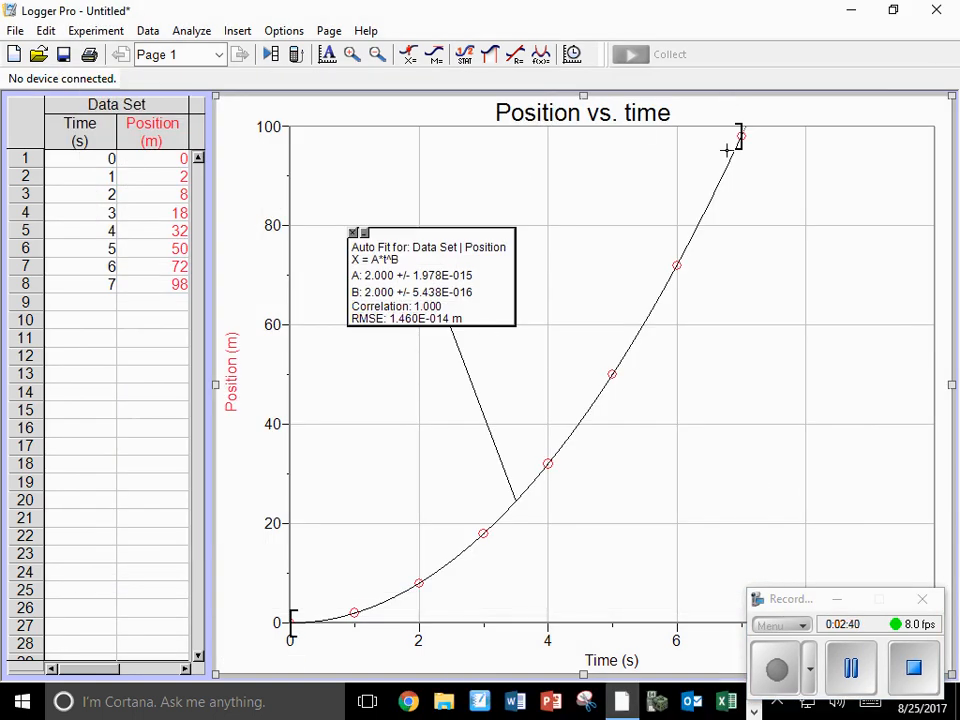
mouse_move(420, 243)
left_mouse_down()
mouse_move(620, 275)
mouse_move(804, 390)
left_mouse_up()
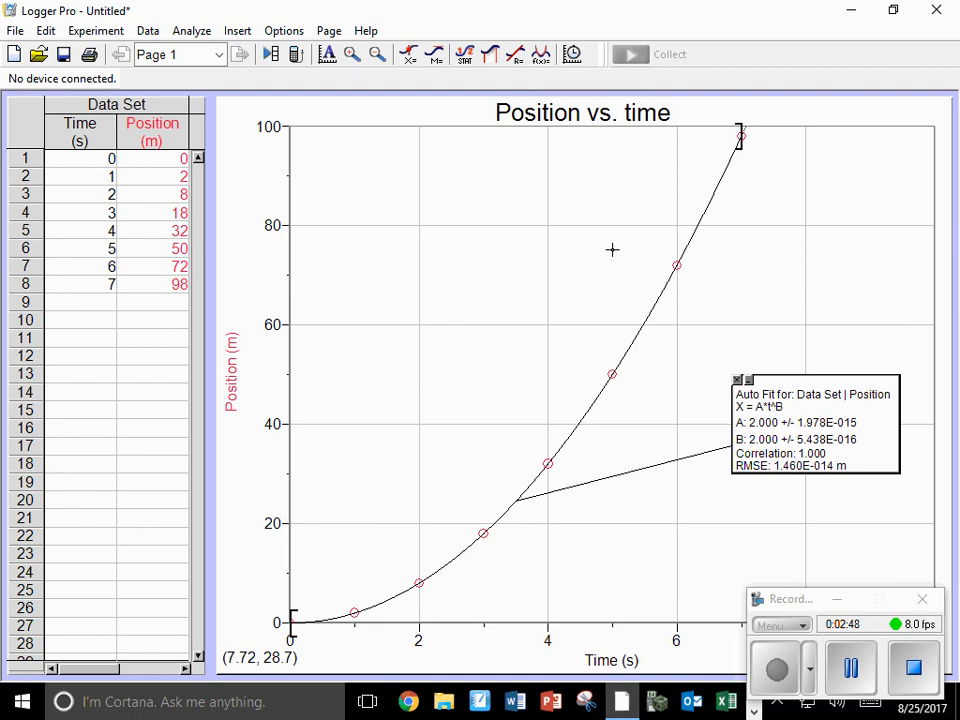
- Copy the fitted graph and paste it into a new blank Word document
right_click(483, 156)
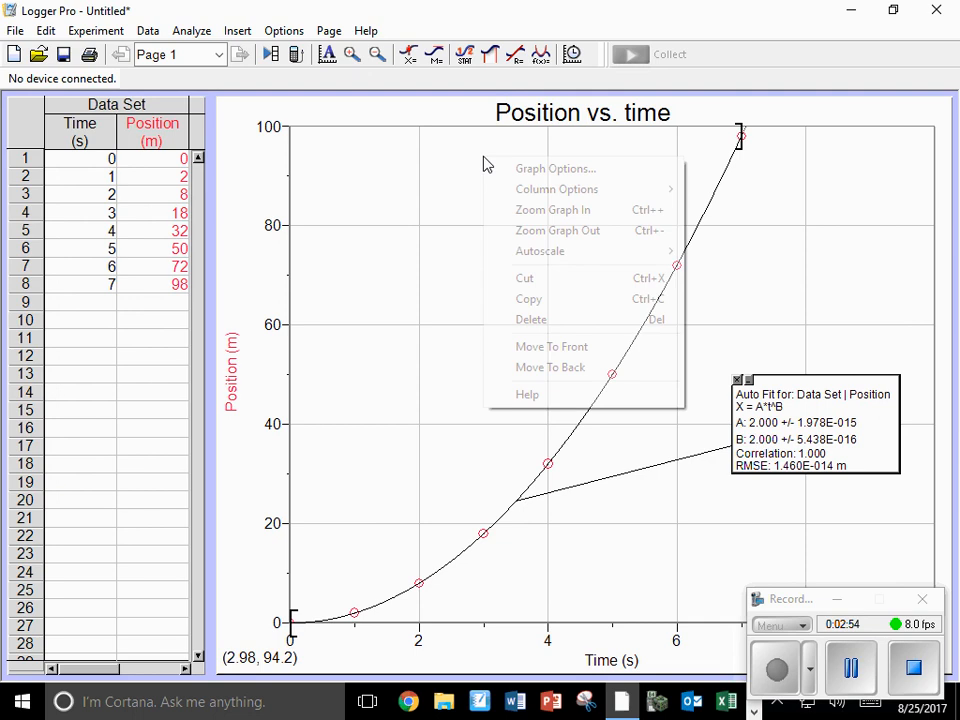
left_click(545, 299)
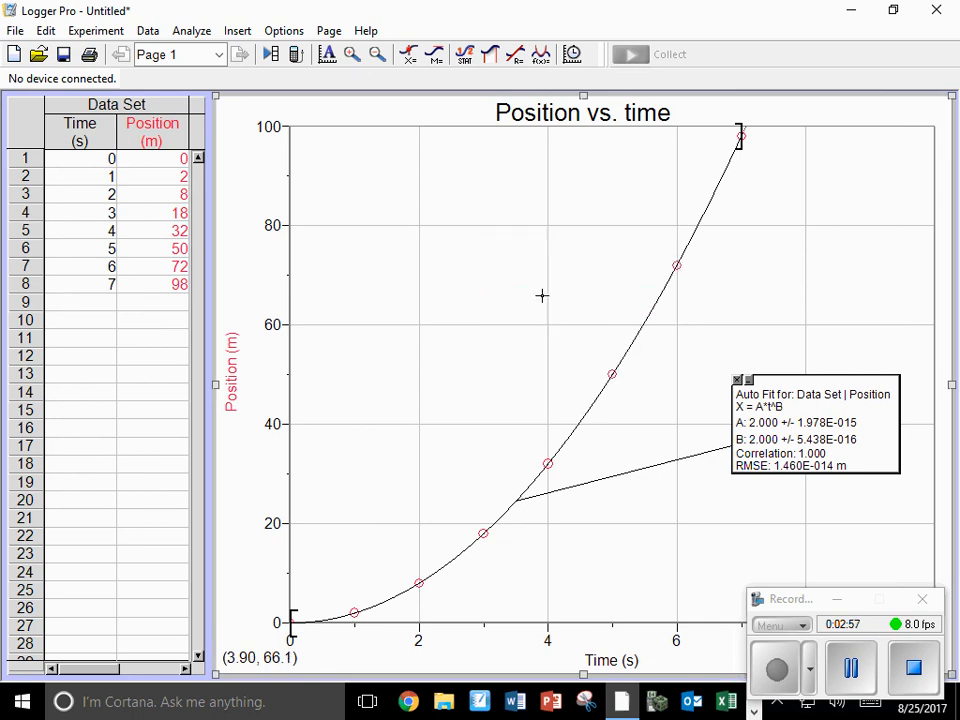
left_click(514, 702)
left_click(386, 274)
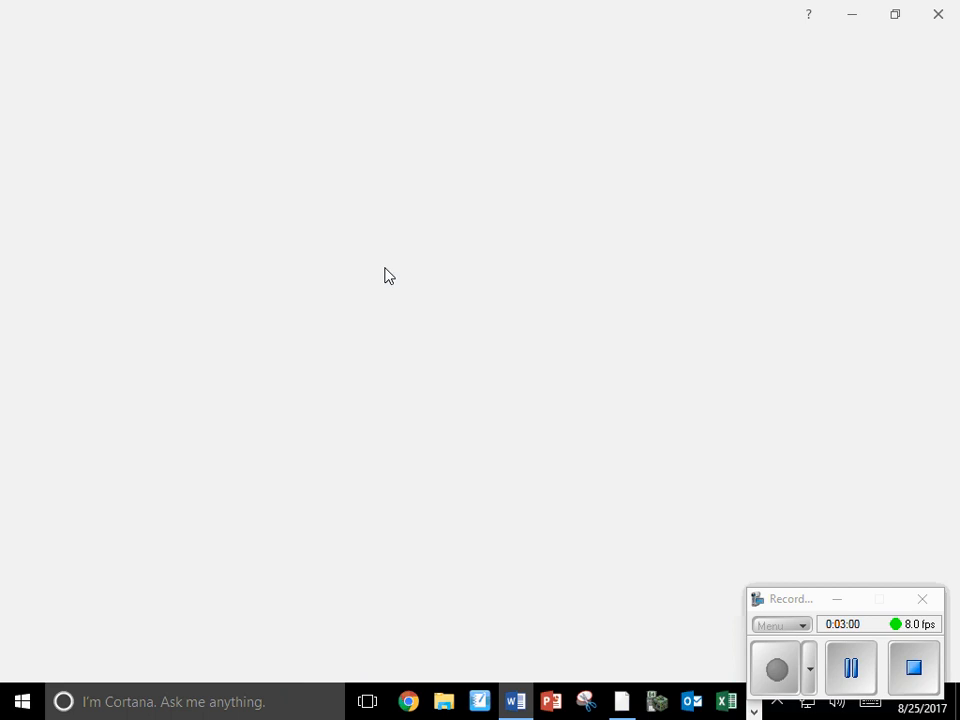
right_click(384, 267)
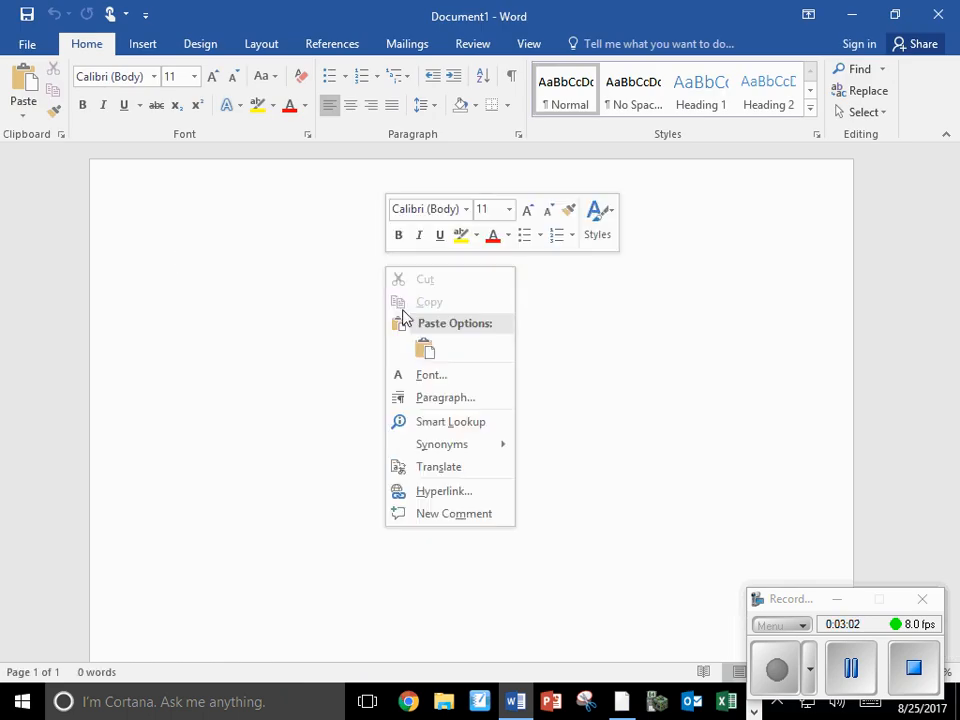
left_click(424, 350)
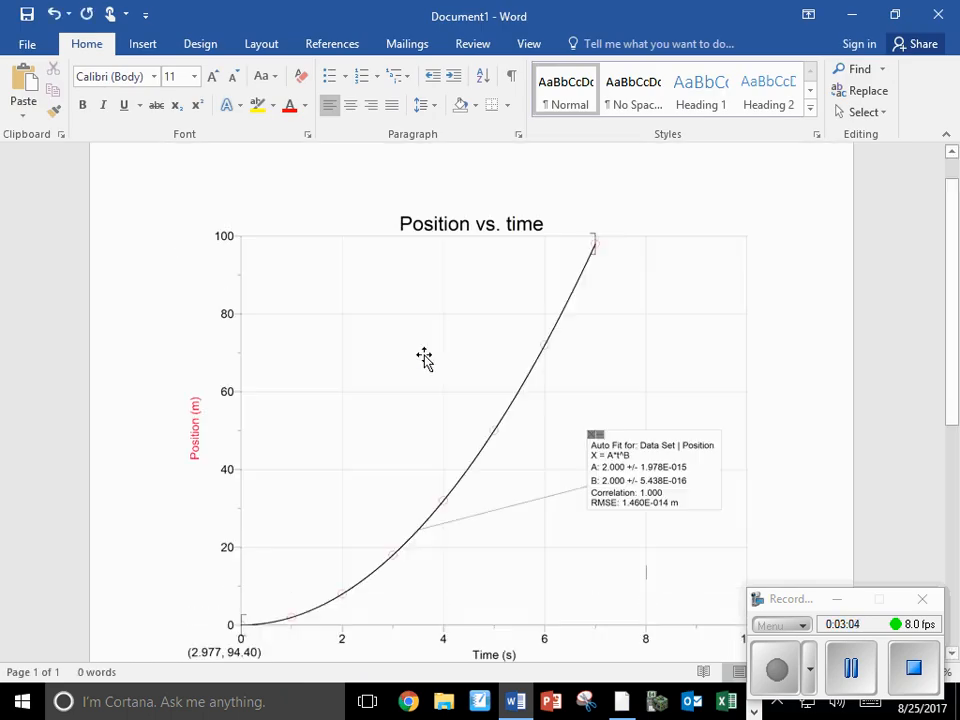